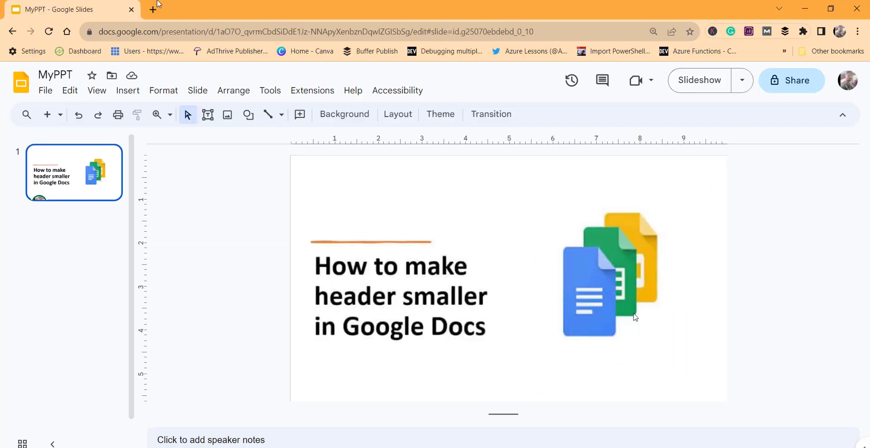
Step: Open a new blank browser tab beside the MyPPT presentation
left_click(154, 9)
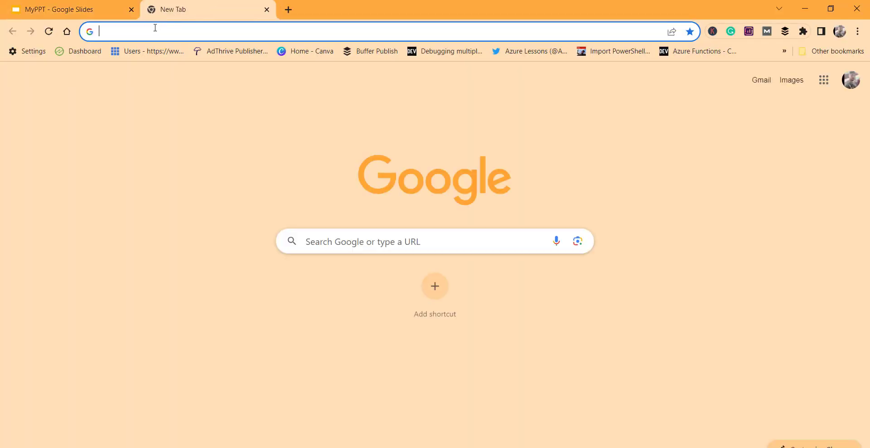
Step: Go to docs.google.com by typing 'doc' in the address bar and picking the suggestion
left_click(154, 30)
type("docstips.com")
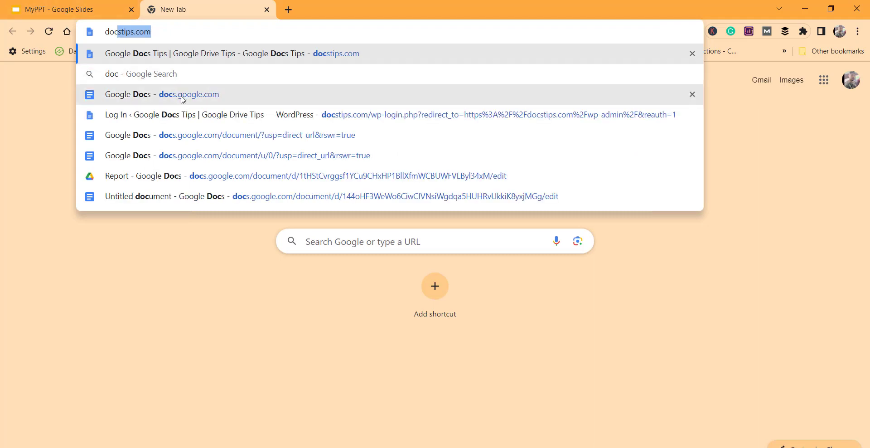
left_click(183, 97)
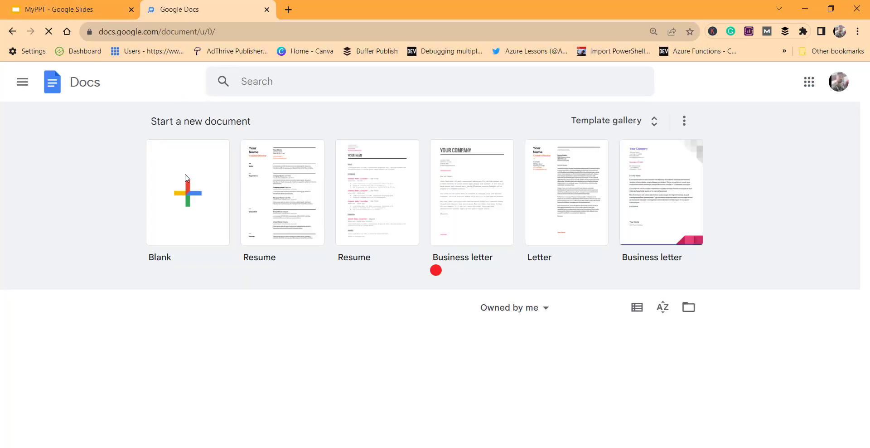
Step: Create a new Untitled document from the Blank template
left_click(186, 200)
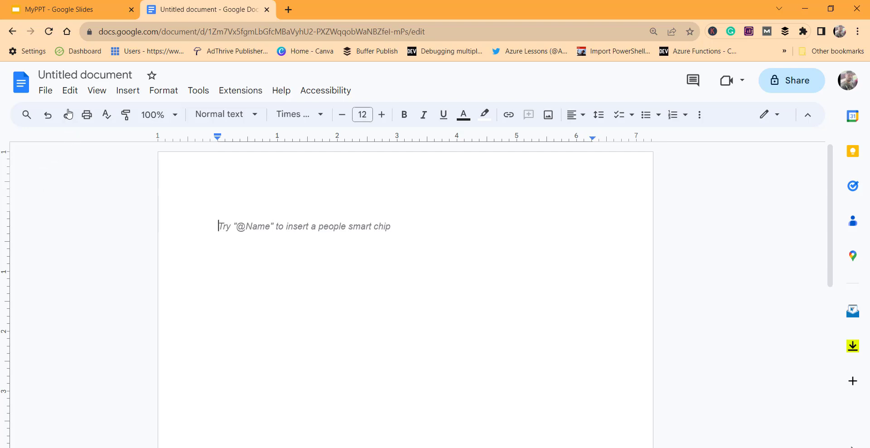
left_click(94, 93)
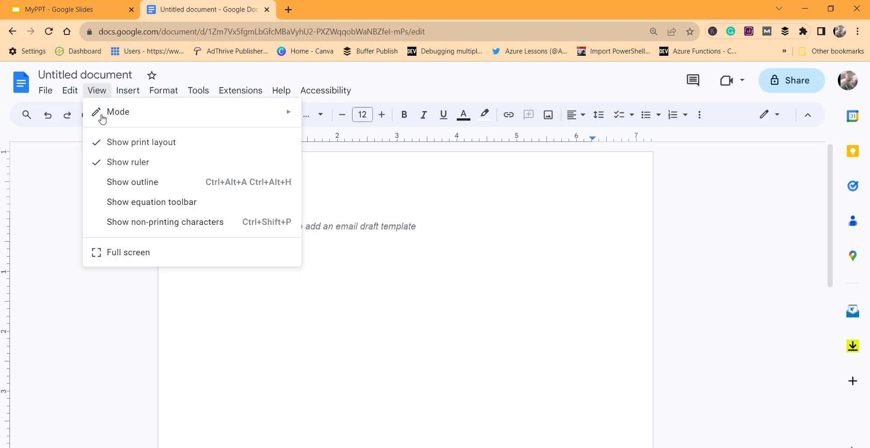
left_click(126, 162)
left_click(103, 96)
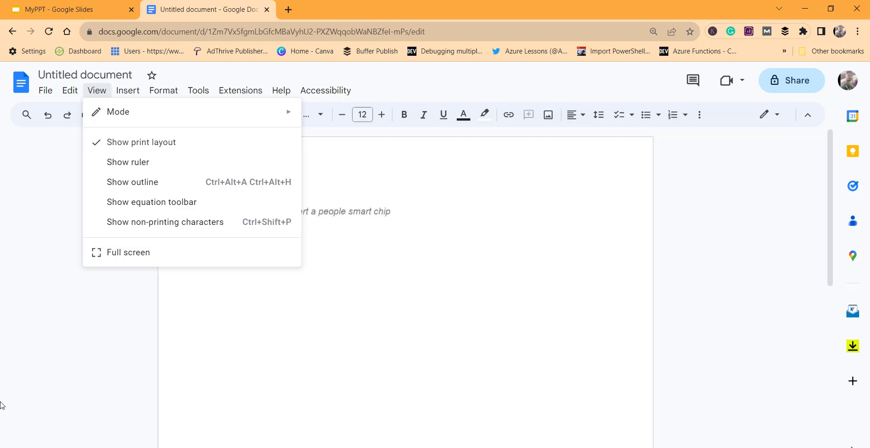
left_click(128, 162)
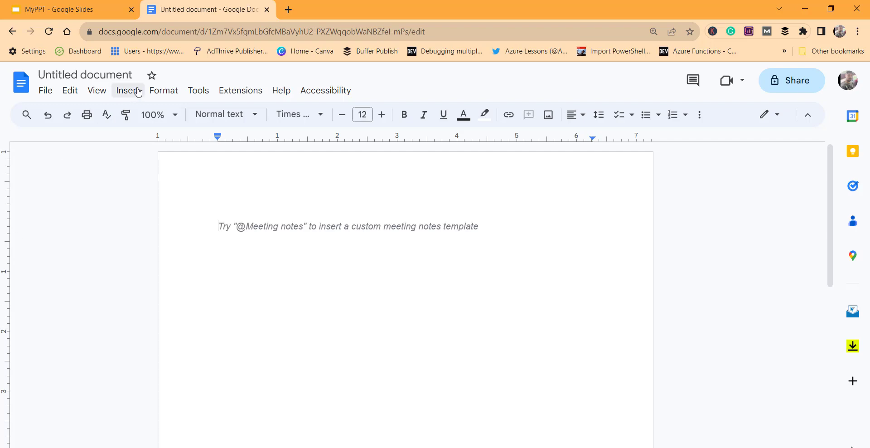
left_click(97, 92)
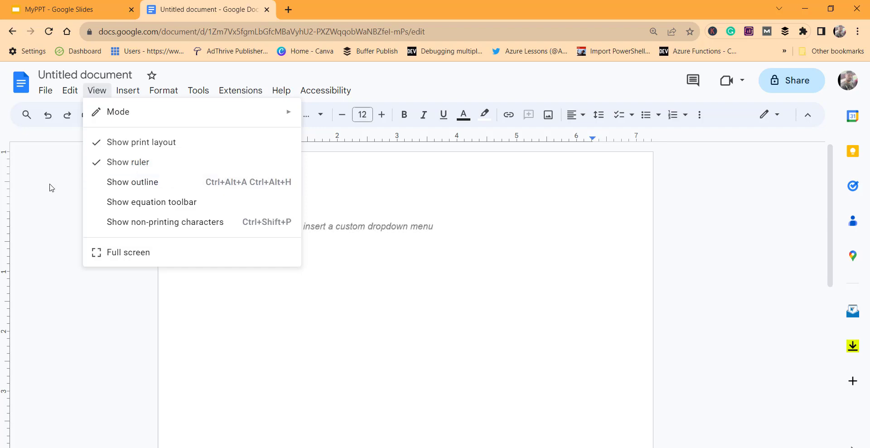
left_click(220, 226)
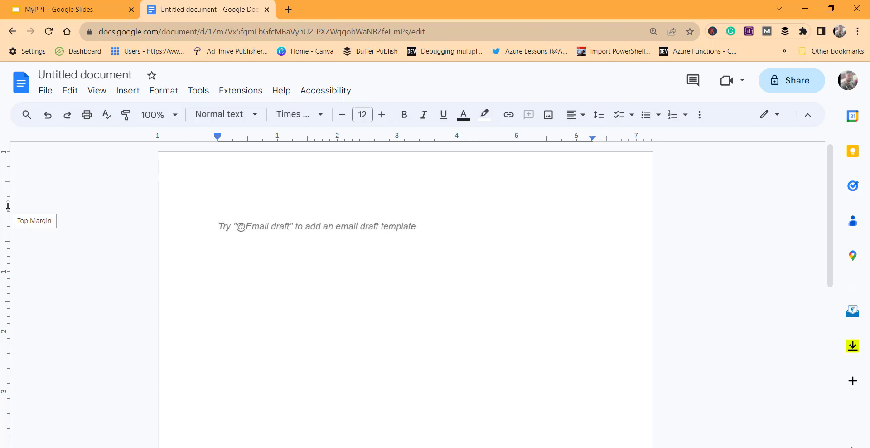
left_click_drag(8, 205, 8, 149)
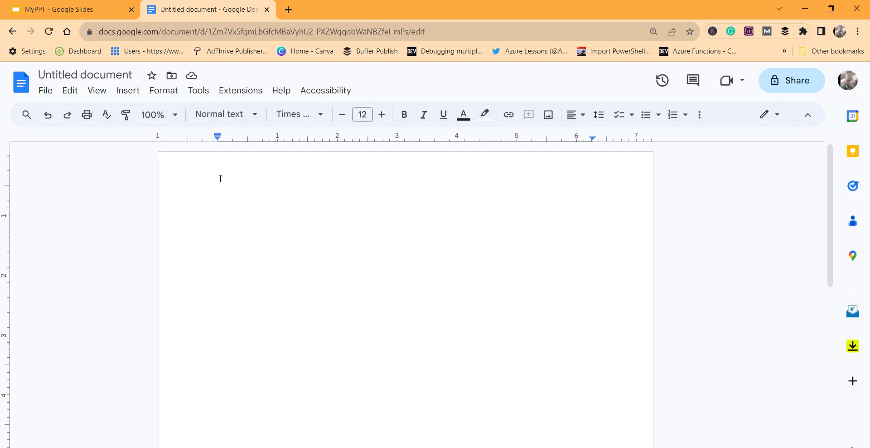
type("ffff")
key("BackSpace")
key("BackSpace")
key("BackSpace")
key("BackSpace")
type("ffff")
key("BackSpace")
key("BackSpace")
key("BackSpace")
key("BackSpace")
key("Return")
key("Return")
key("Return")
key("Return")
key("Return")
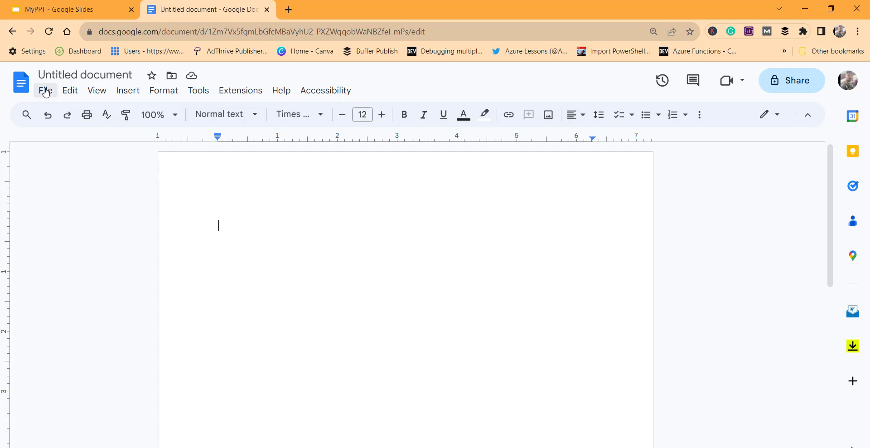
Step: In Page setup, set the top and bottom margins to 0.4 inches and apply
left_click(45, 90)
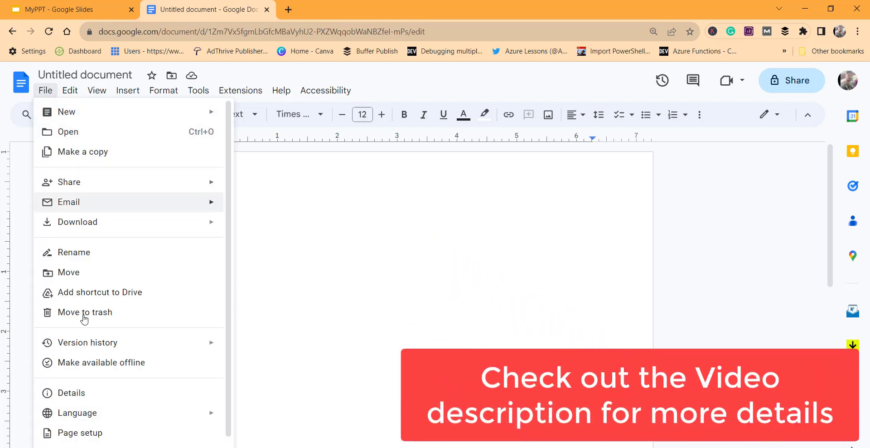
scroll(131, 383, "down", 1)
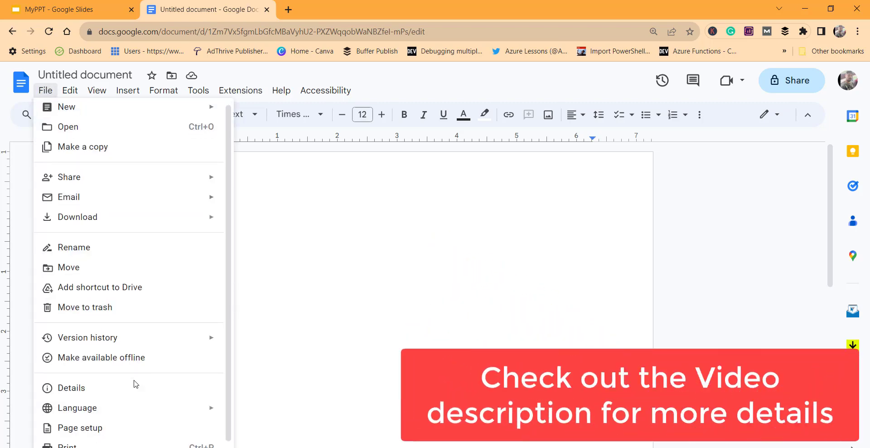
left_click(88, 425)
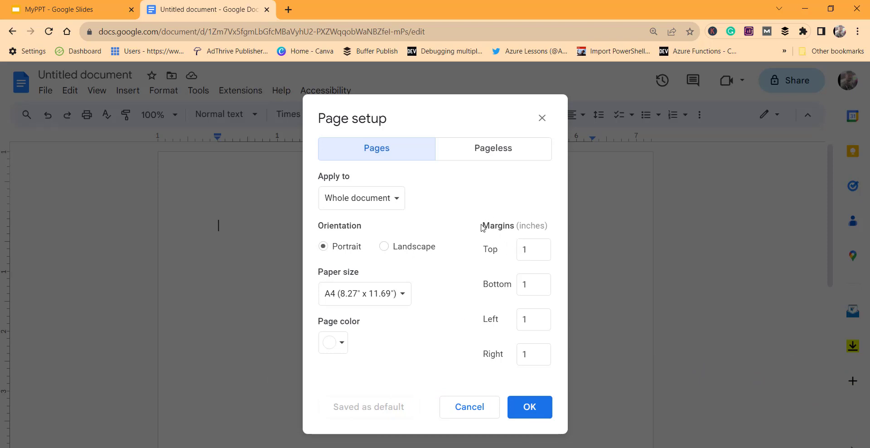
left_click_drag(483, 227, 559, 227)
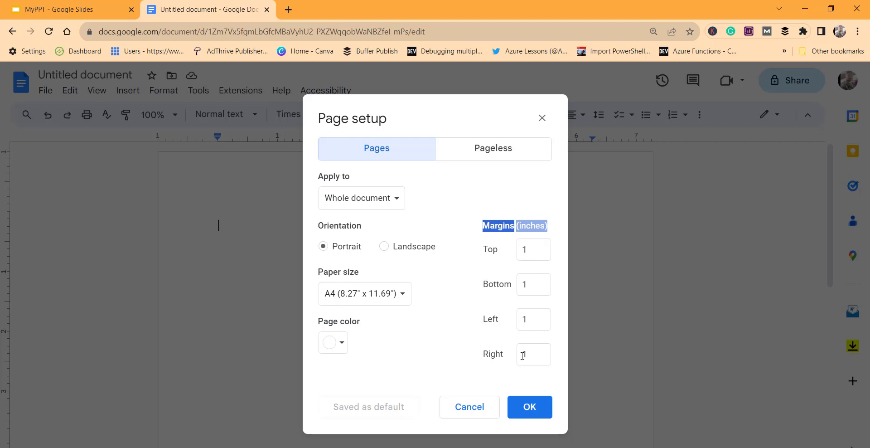
double_click(526, 250)
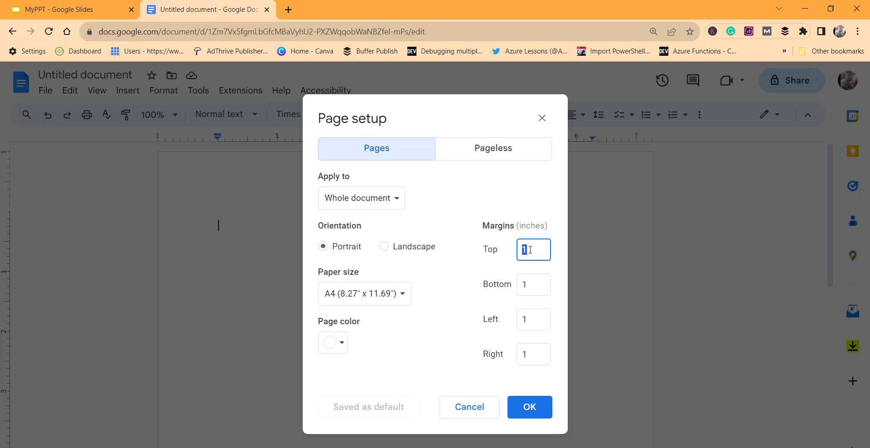
type("0.")
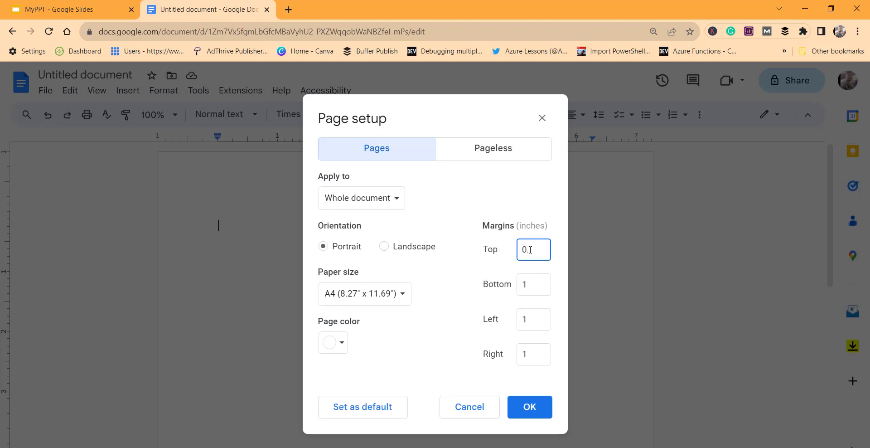
type("4")
double_click(525, 284)
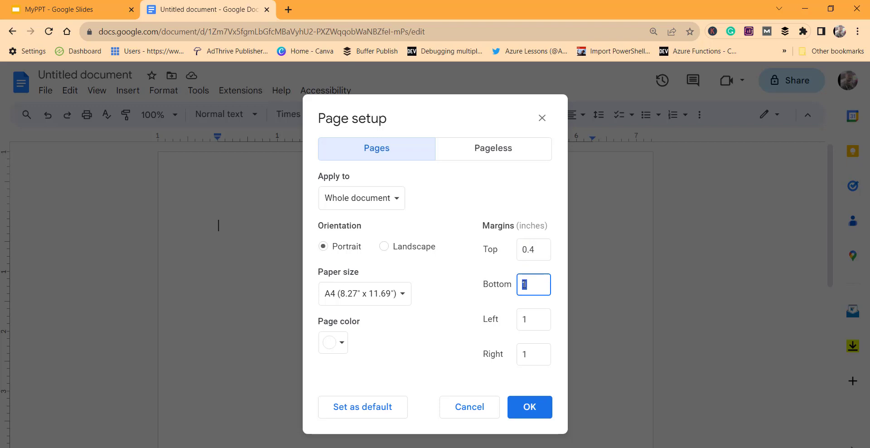
type("0.4")
left_click_drag(483, 225, 559, 229)
left_click(531, 285)
left_click(528, 406)
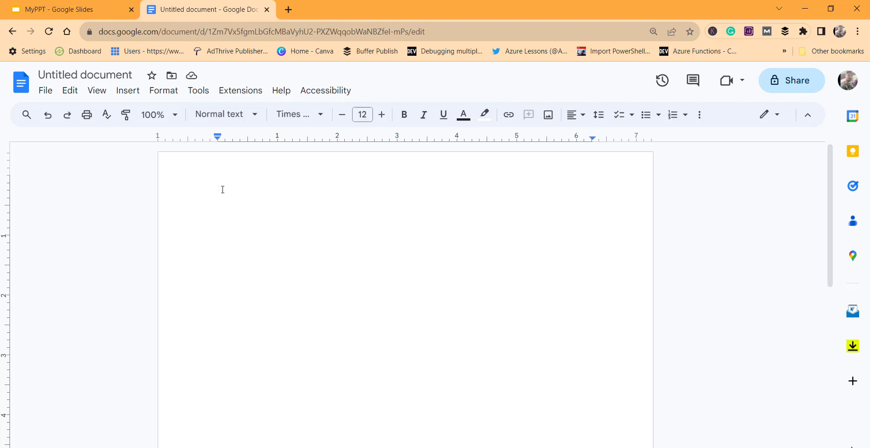
Step: Switch to the MyPPT presentation and play it as a full-screen slideshow
left_click(41, 6)
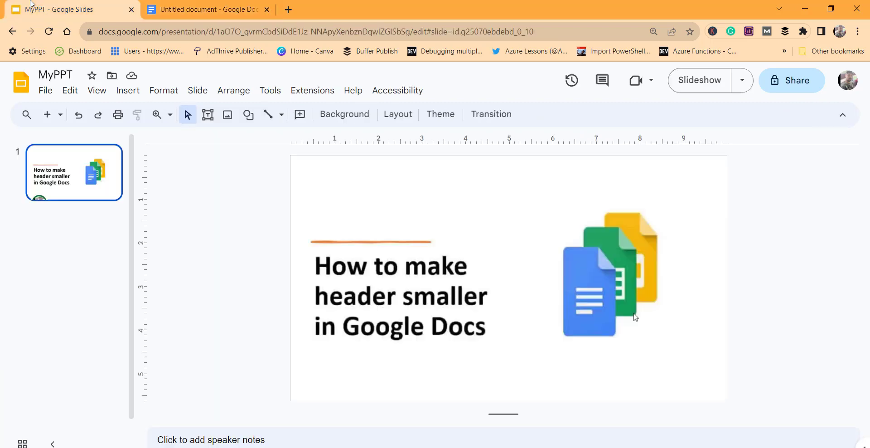
left_click(699, 80)
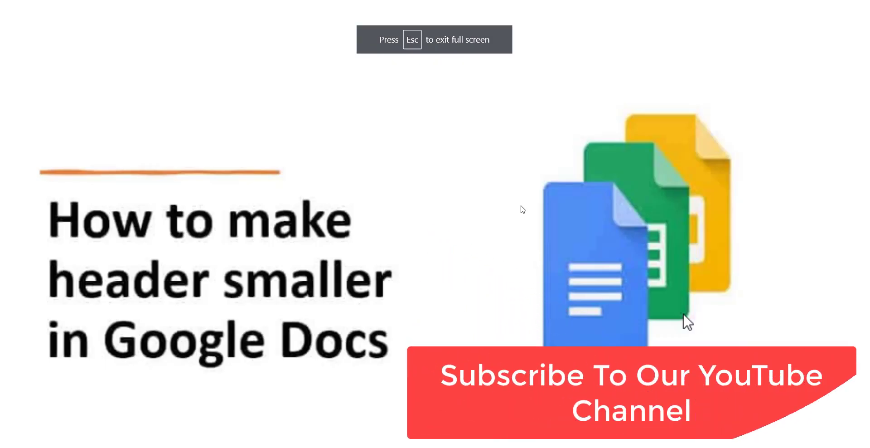